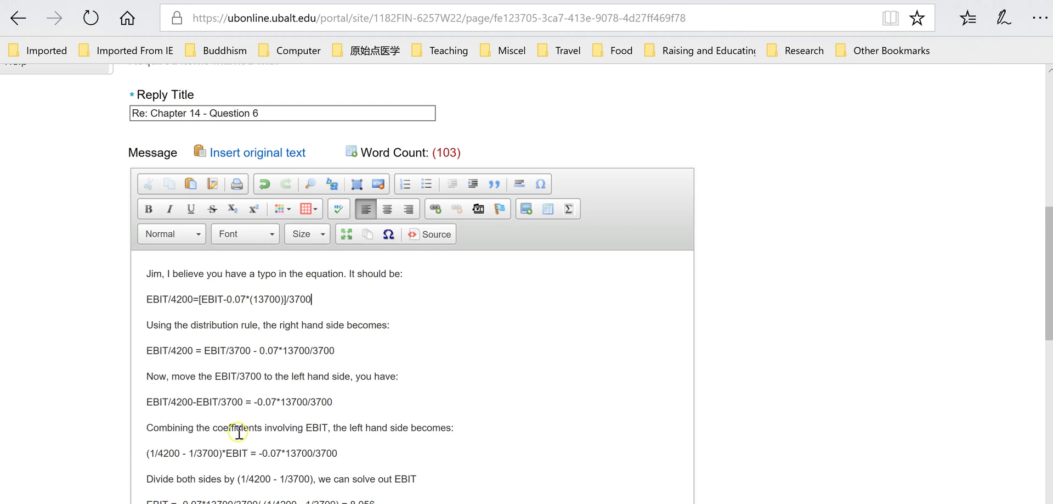
# Step: Read through the EBIT derivation in the Chapter 14 - Question 6 reply message
pyautogui.scroll(-2, 239, 433)
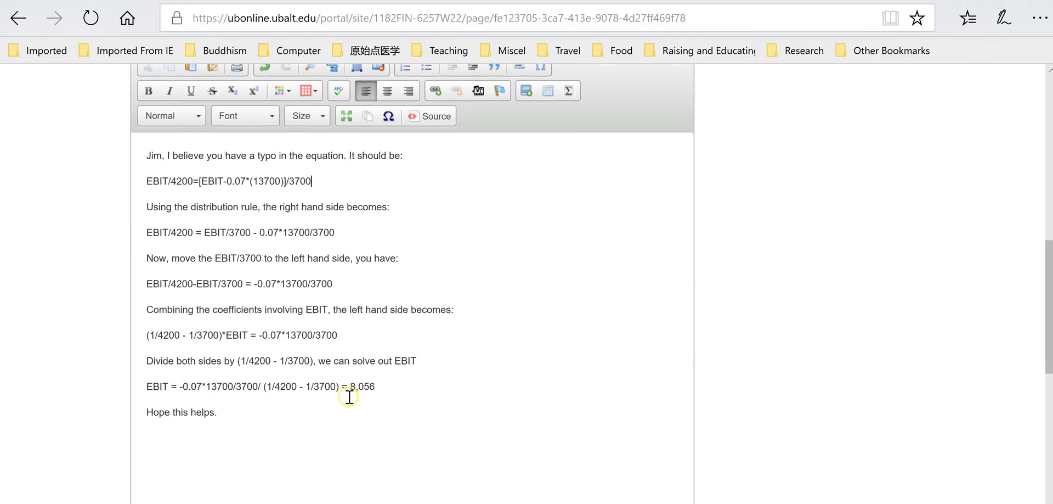
pyautogui.scroll(2, 349, 391)
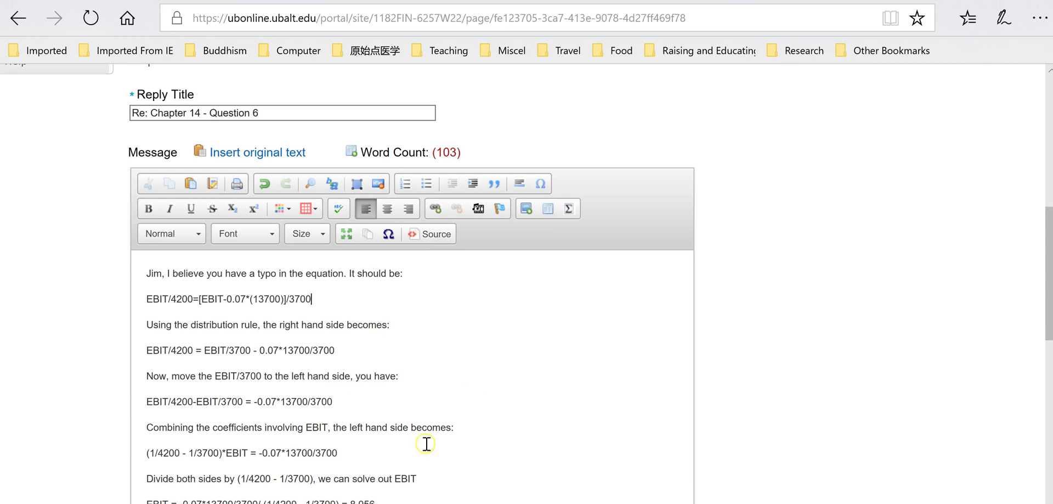
pyautogui.scroll(-2, 430, 475)
pyautogui.scroll(2, 463, 393)
# Step: Switch to Excel and enter the label EBIT in A1 with a starting value of 5000 in B1
pyautogui.click(680, 431)
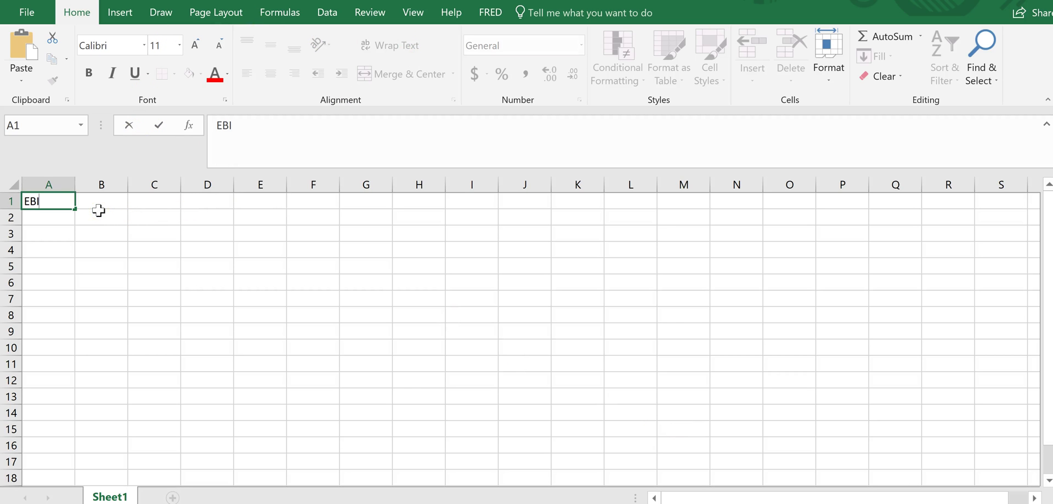
pyautogui.click(99, 207)
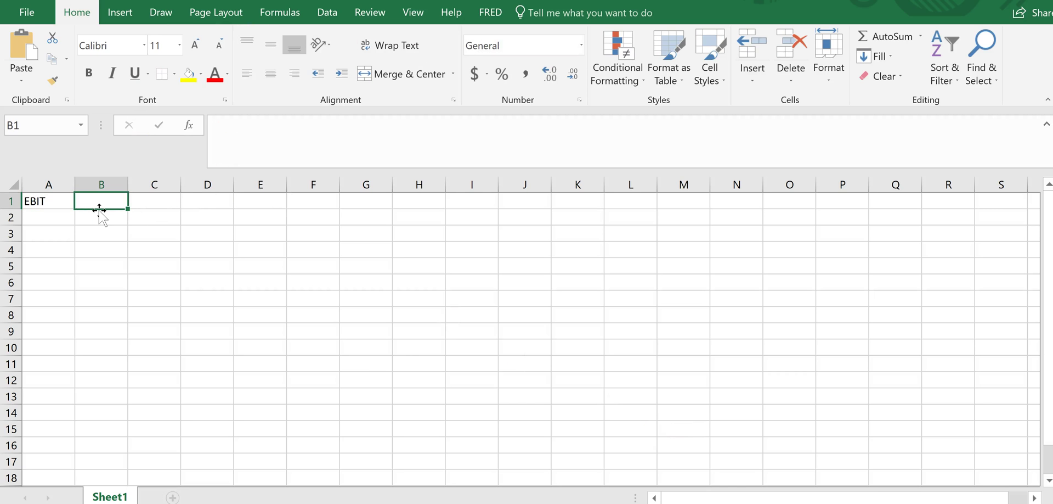
pyautogui.write('5000')
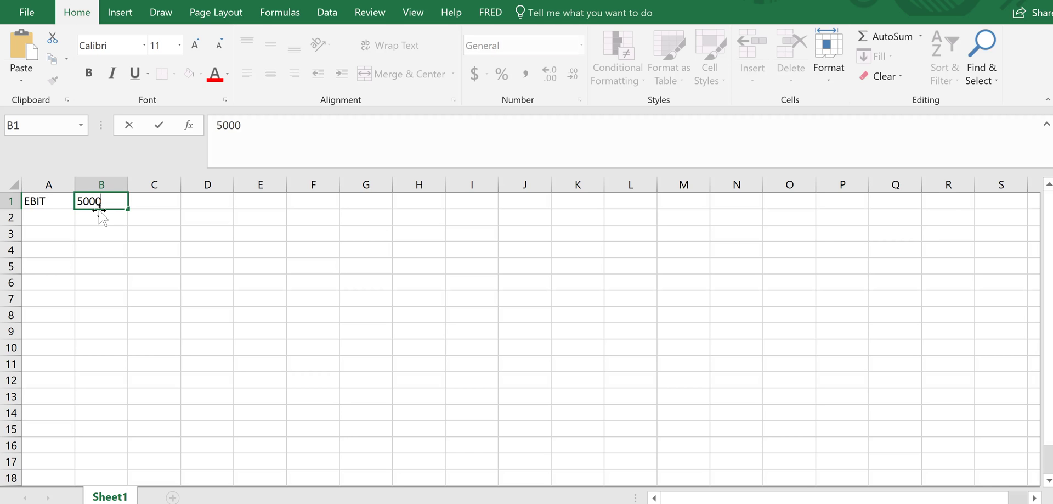
pyautogui.press('Return')
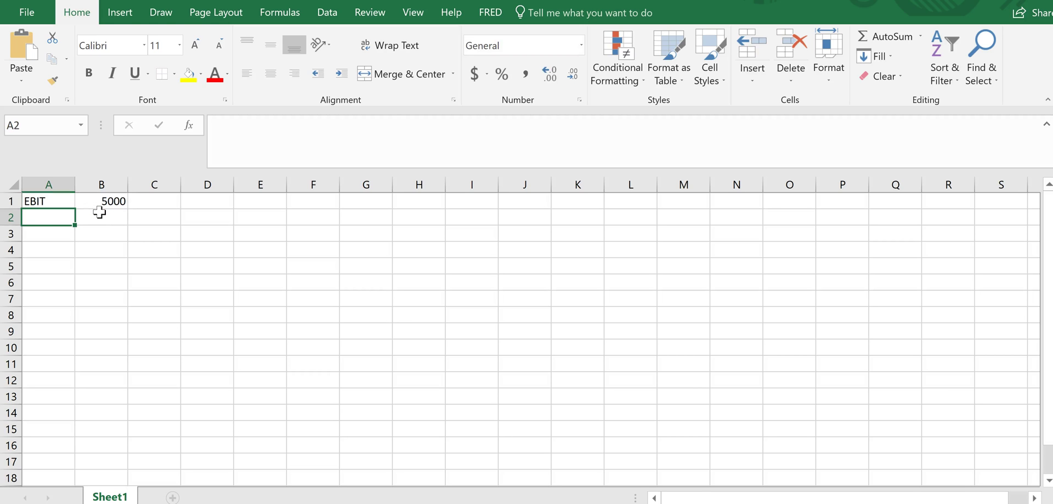
# Step: Label cell A2 as Equation
pyautogui.write('E')
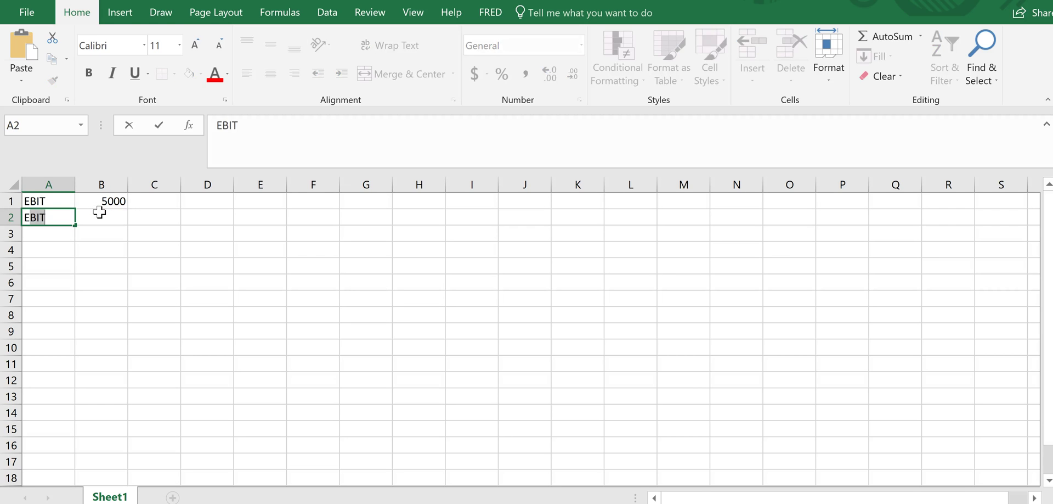
pyautogui.write('quatio')
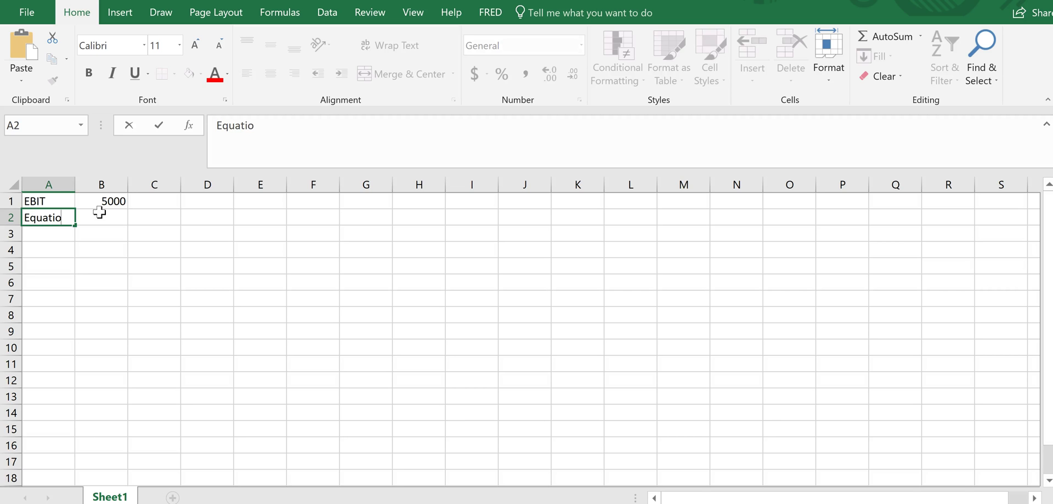
pyautogui.write('n')
# Step: Start the formula in B2 as =B1/4200, following the first equation in the browser reply
pyautogui.click(99, 213)
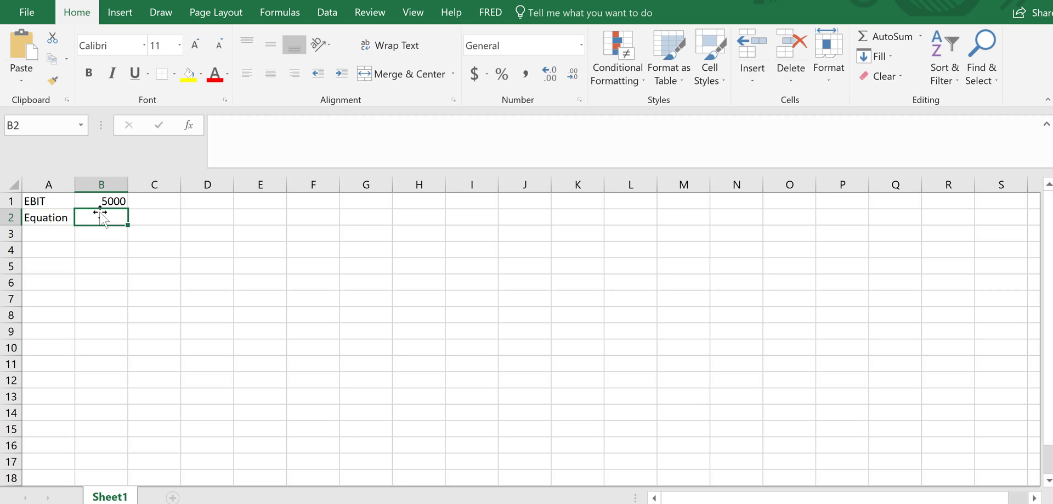
pyautogui.write('=')
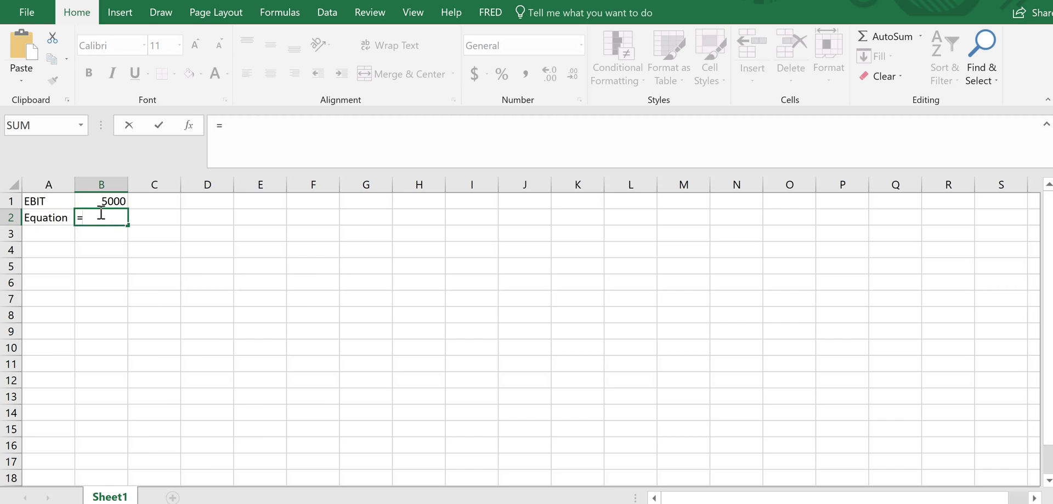
pyautogui.hotkey('alt', 'Tab')
pyautogui.hotkey('alt', 'Tab')
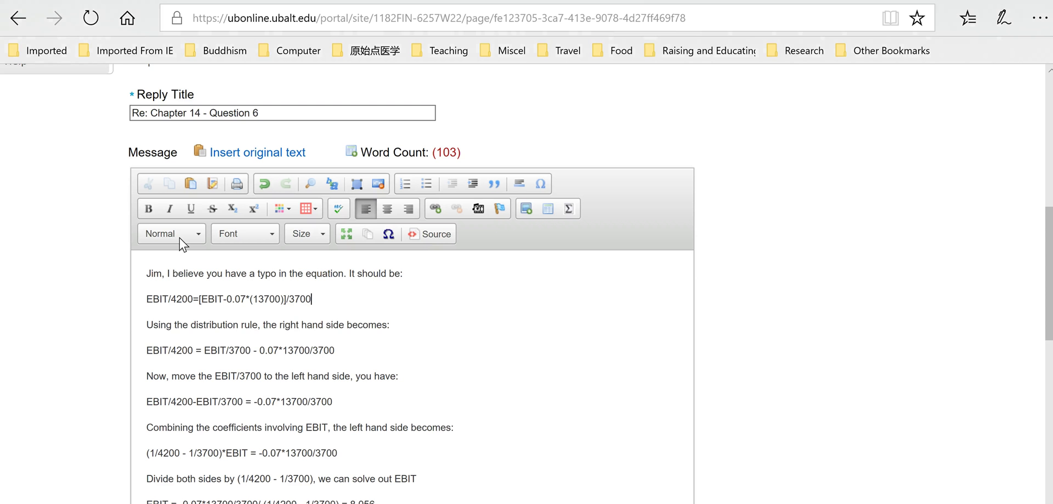
pyautogui.hotkey('alt', 'Tab')
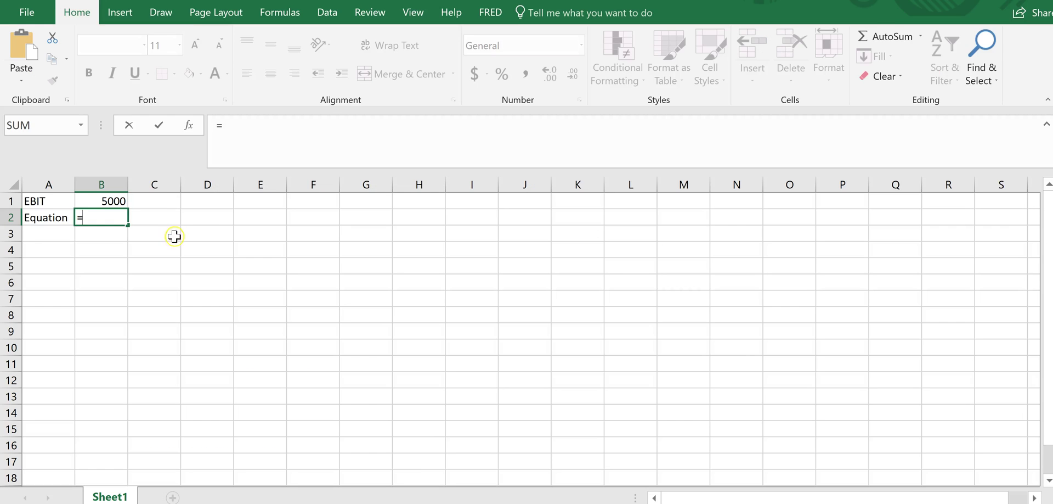
pyautogui.click(118, 203)
pyautogui.write('/')
pyautogui.hotkey('alt', 'Tab')
pyautogui.hotkey('alt', 'Tab')
pyautogui.write('4')
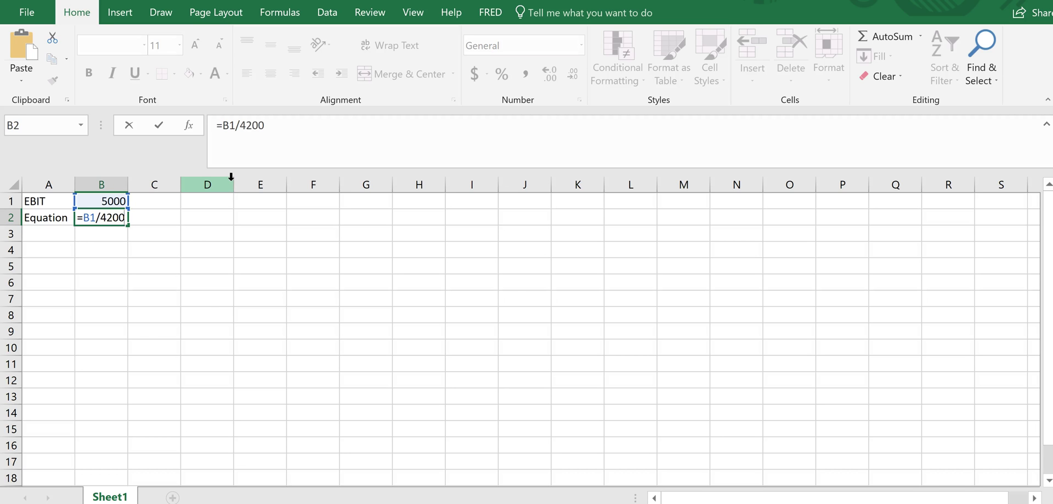
# Step: Extend the B2 formula with -(B1-0.07*13700), checking the terms against the equation in the browser reply
pyautogui.hotkey('alt', 'Tab')
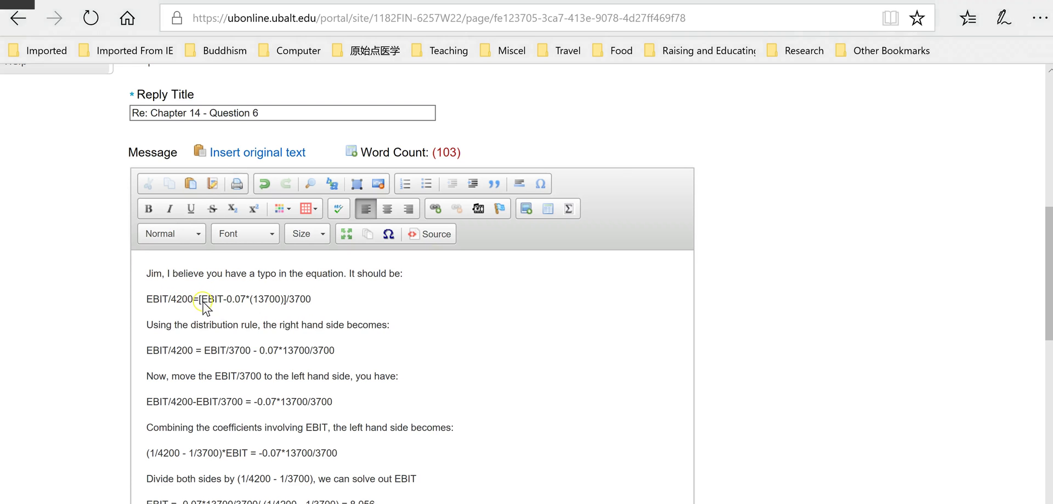
pyautogui.hotkey('alt', 'Tab')
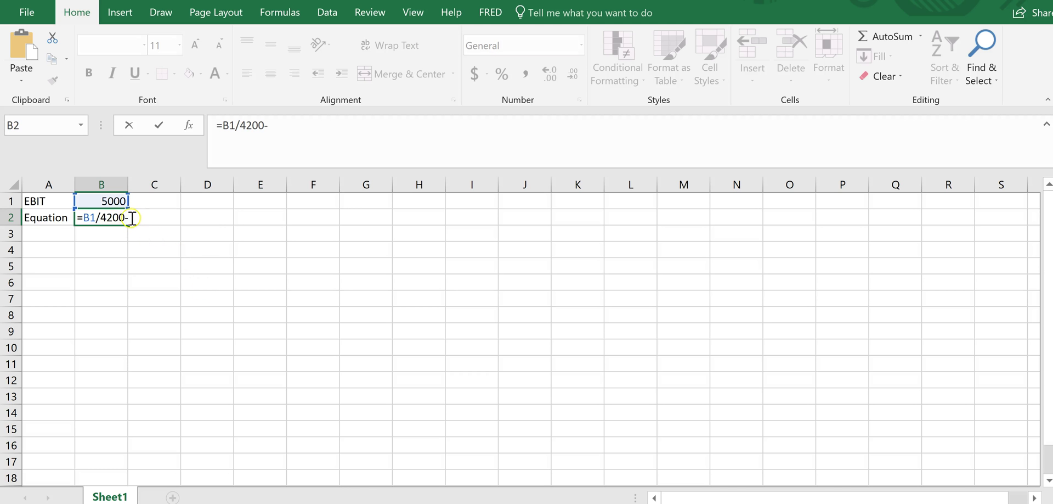
pyautogui.hotkey('alt', 'Tab')
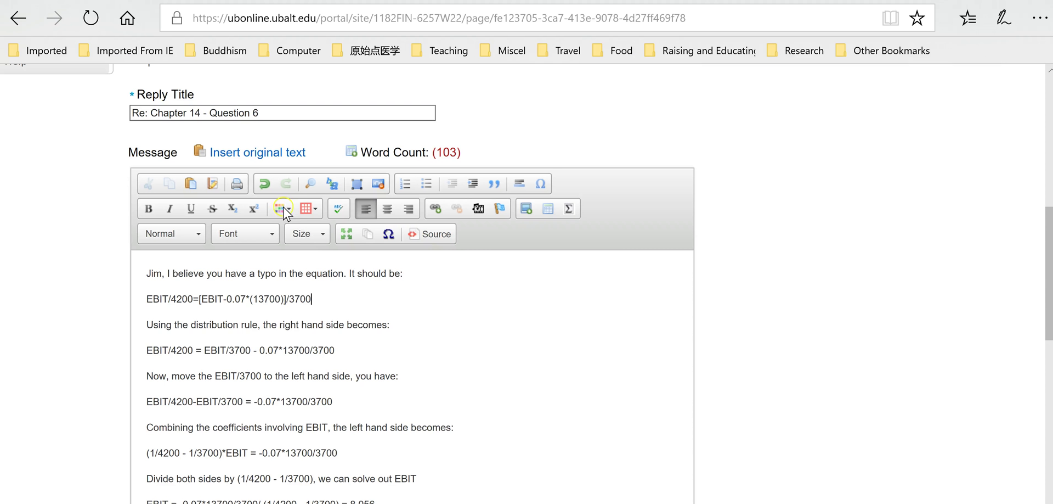
pyautogui.hotkey('alt', 'Tab')
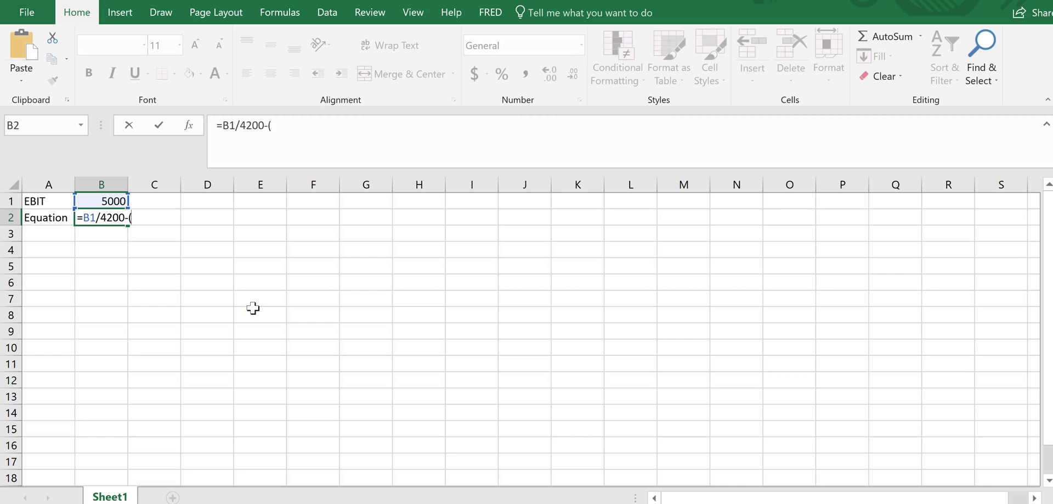
pyautogui.click(114, 200)
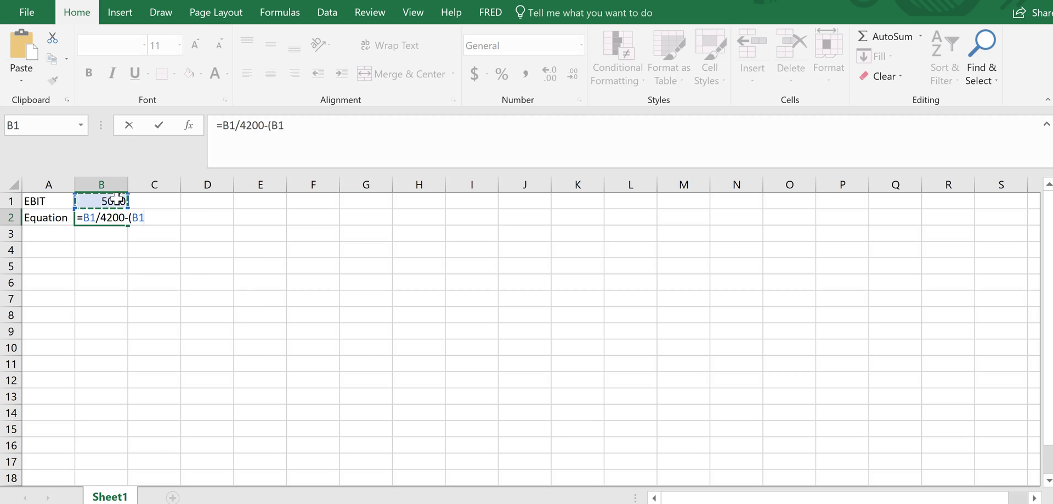
pyautogui.hotkey('alt', 'Tab')
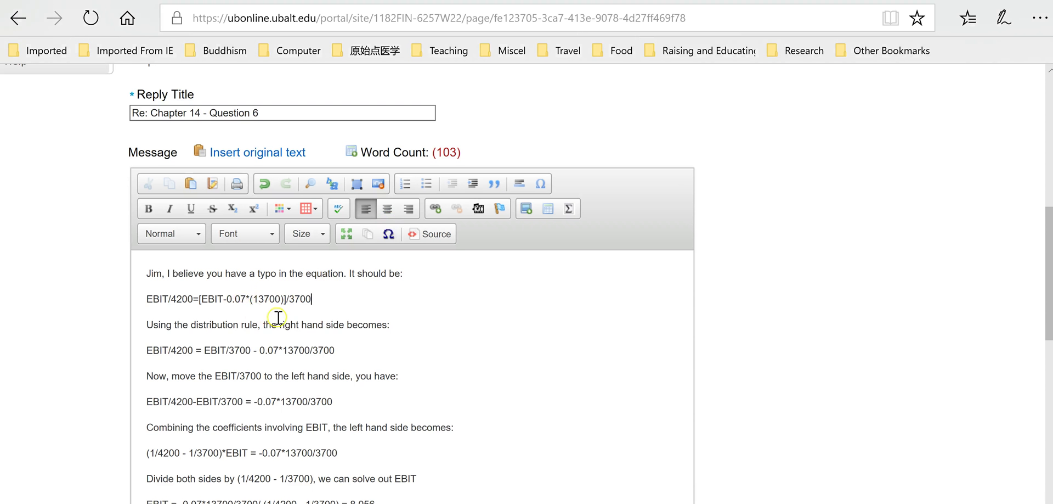
pyautogui.hotkey('alt', 'Tab')
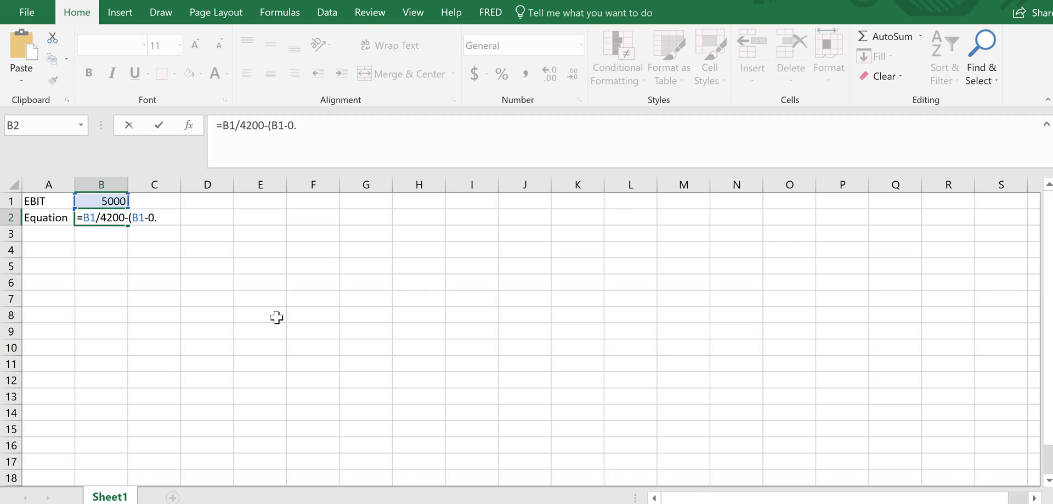
pyautogui.hotkey('alt', 'Tab')
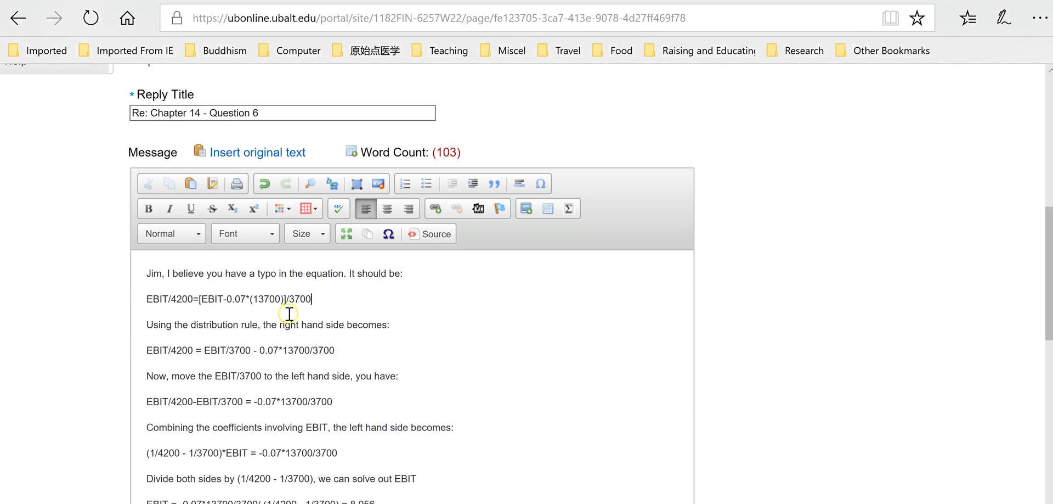
pyautogui.hotkey('alt', 'Tab')
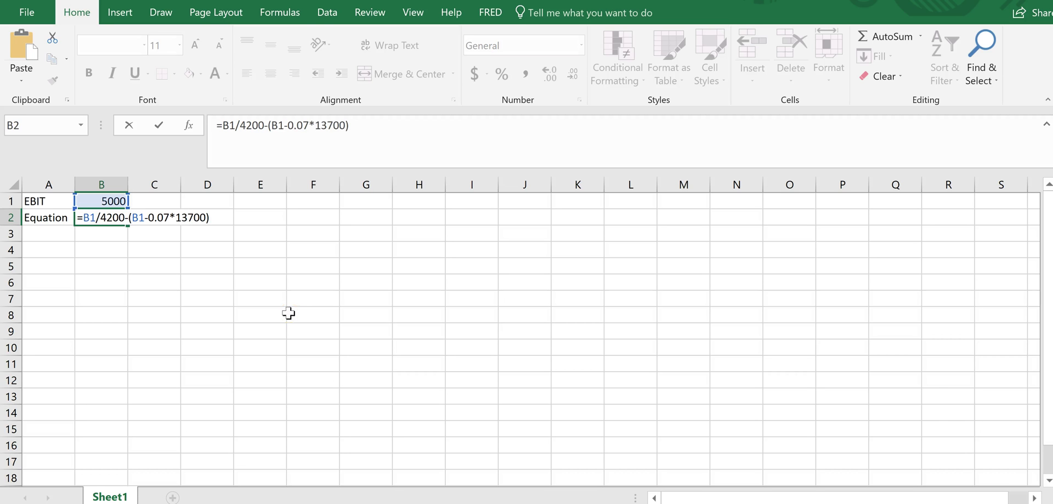
# Step: Divide the bracketed term by 3700 and commit the B2 formula as =B1/4200-(B1-0.07*13700)/3700
pyautogui.hotkey('alt', 'Tab')
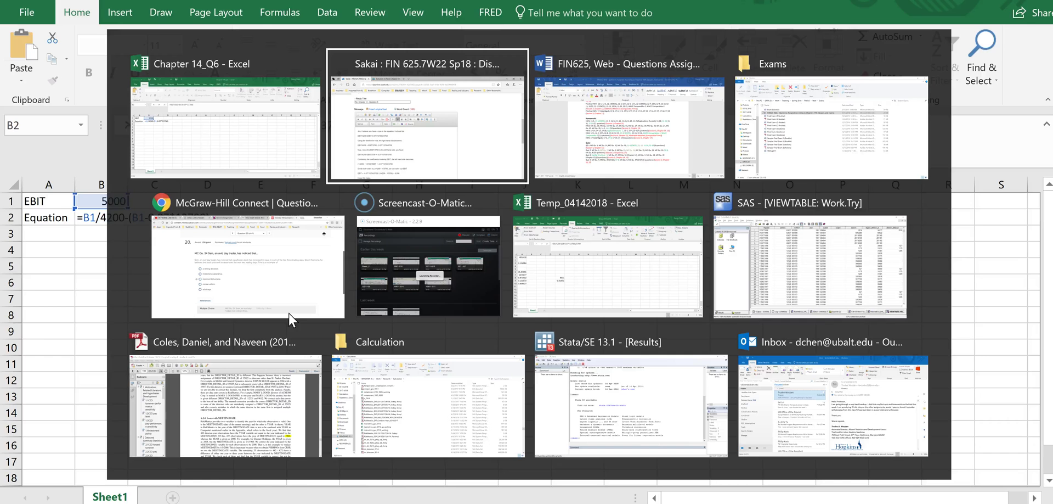
pyautogui.hotkey('alt', 'Tab')
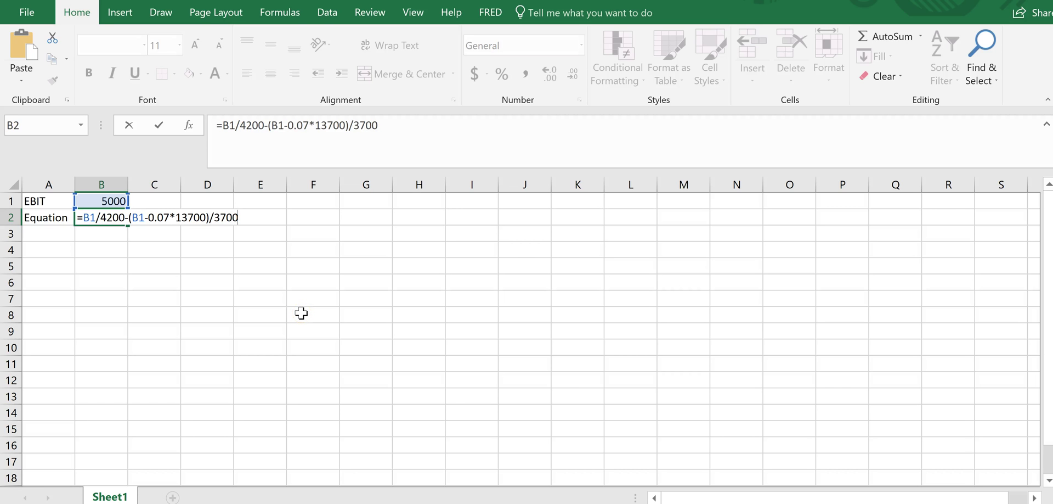
pyautogui.hotkey('alt', 'Tab')
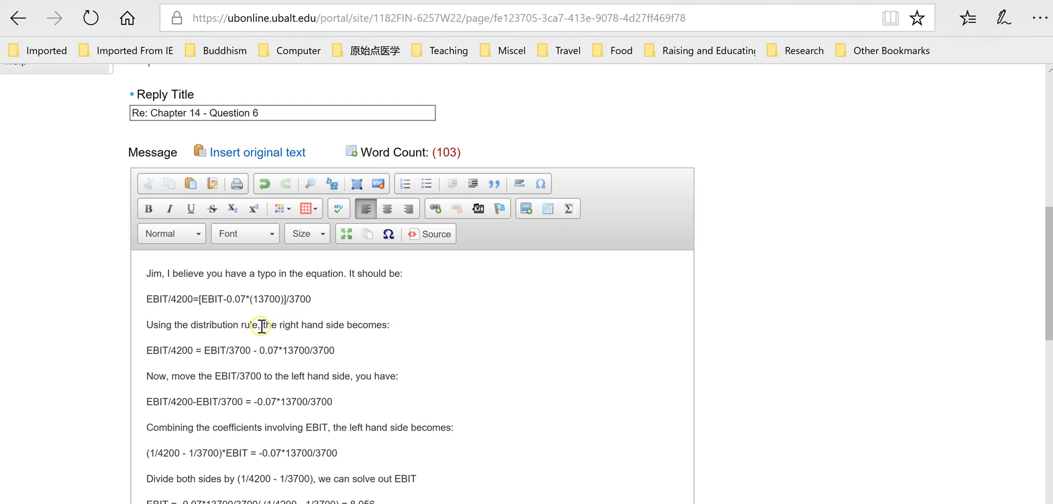
pyautogui.hotkey('alt', 'Tab')
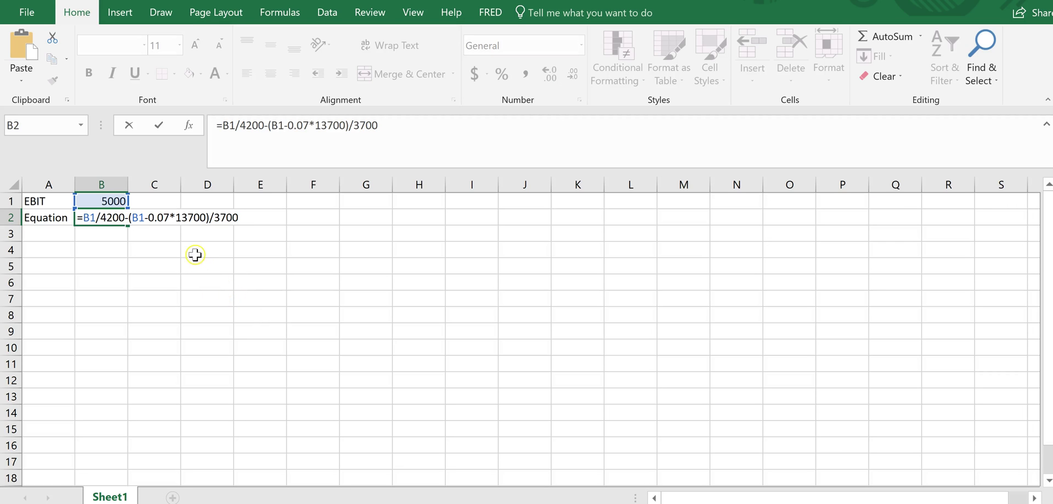
pyautogui.press('Return')
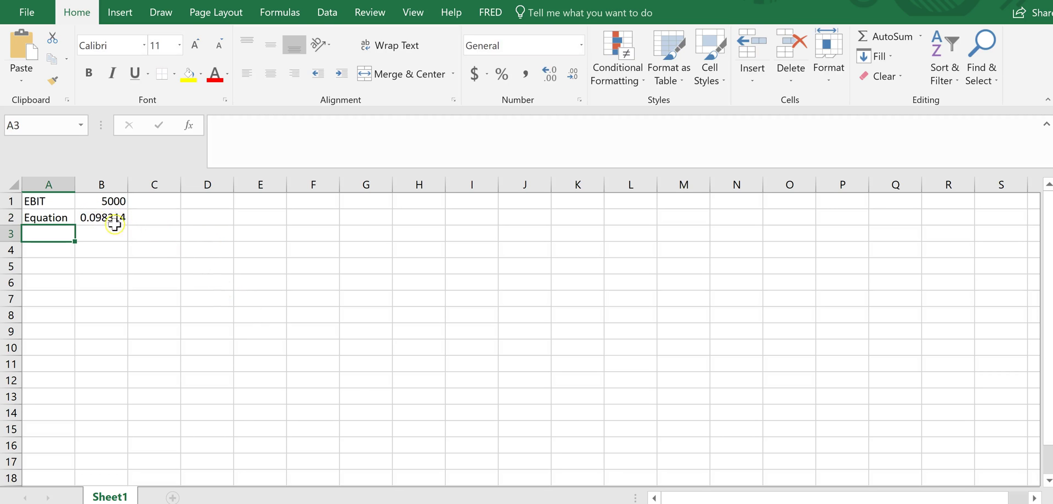
# Step: Select B2 and compare its formula with the original equation in the browser reply
pyautogui.hotkey('alt', 'Tab')
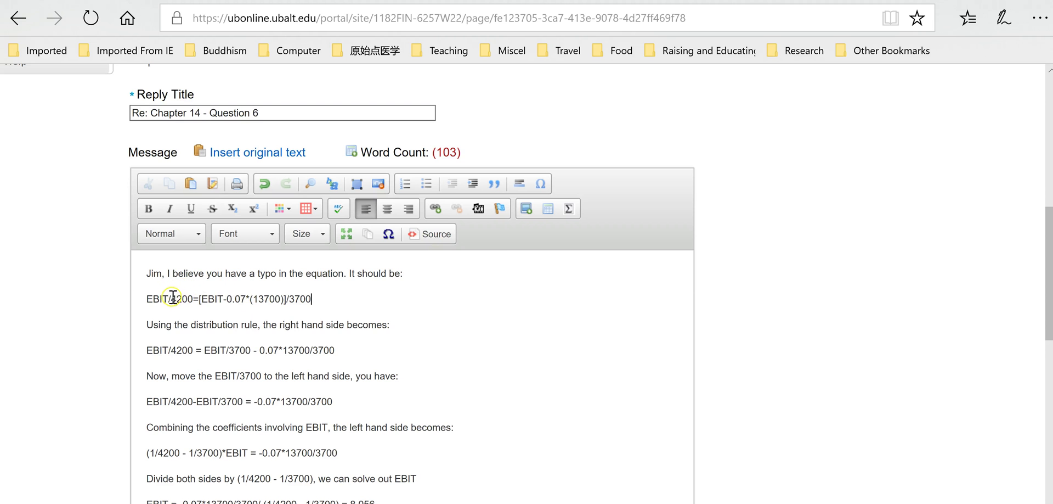
pyautogui.hotkey('alt', 'Tab')
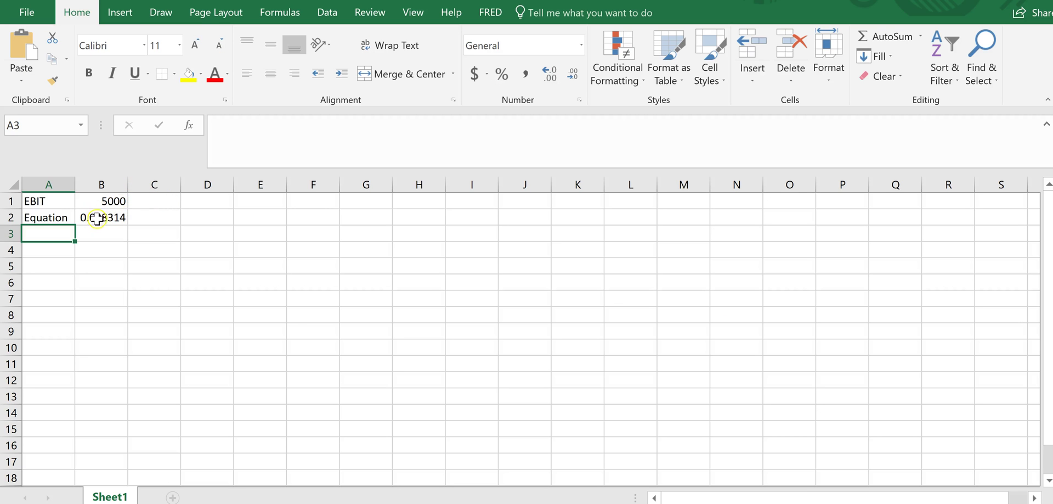
pyautogui.click(121, 220)
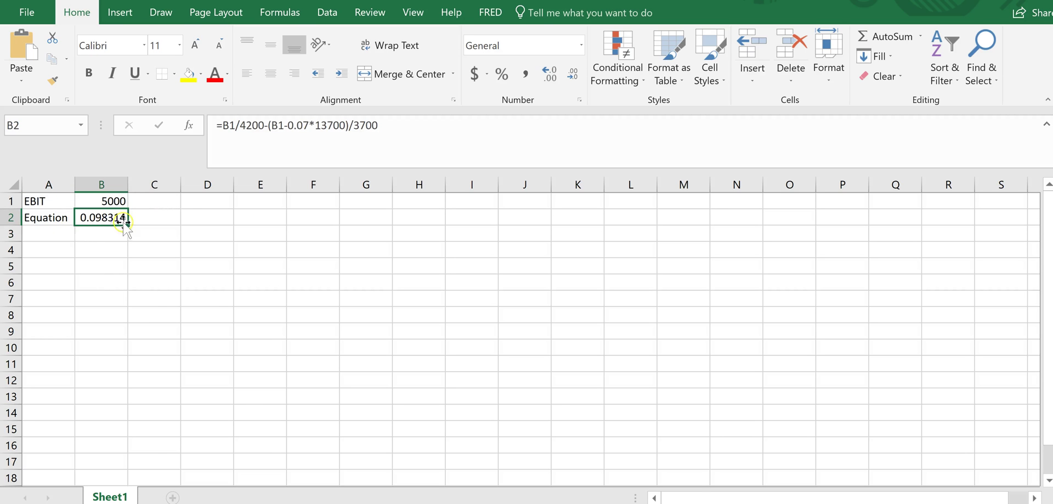
pyautogui.hotkey('alt', 'Tab')
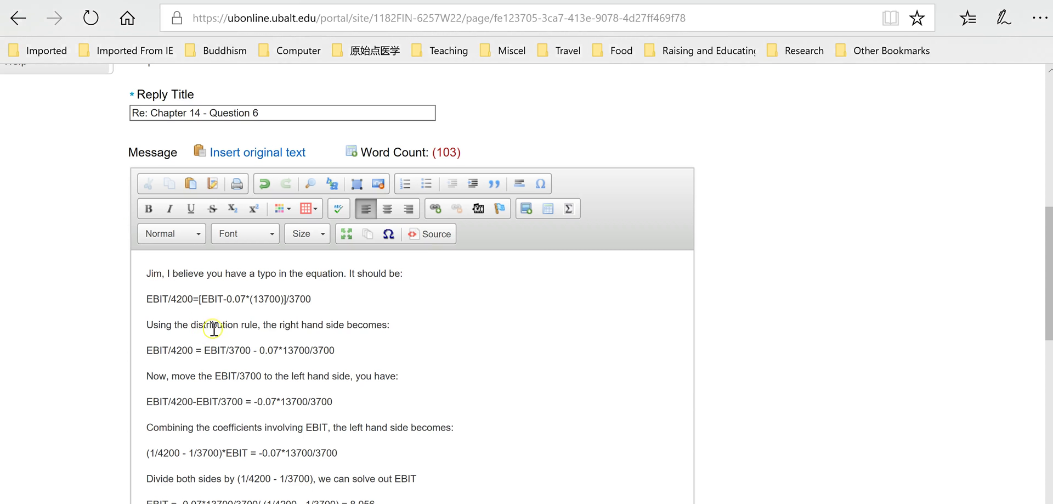
pyautogui.hotkey('alt', 'Tab')
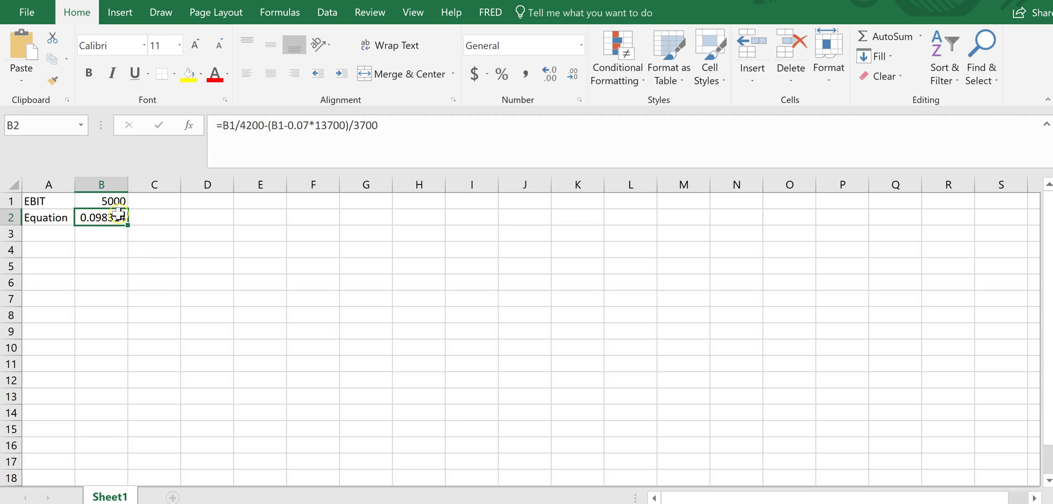
# Step: Start a Goal Seek analysis, shift its dialog clear of the formula, and choose the equation cell B2 as the set cell
pyautogui.click(329, 20)
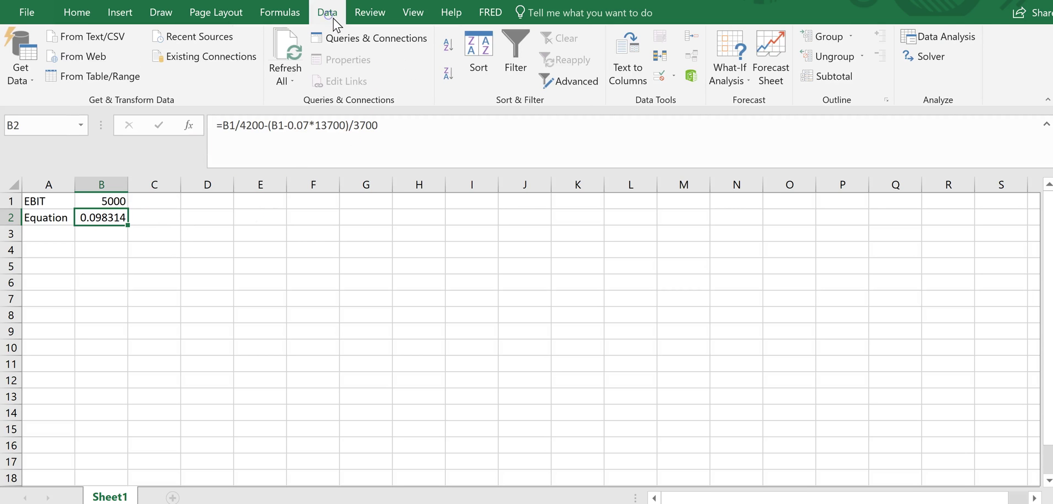
pyautogui.click(740, 82)
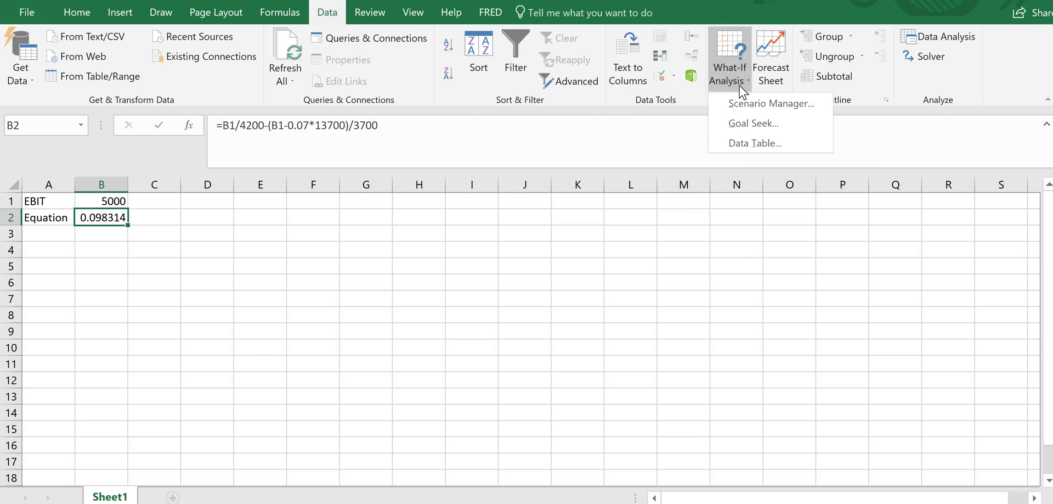
pyautogui.click(752, 125)
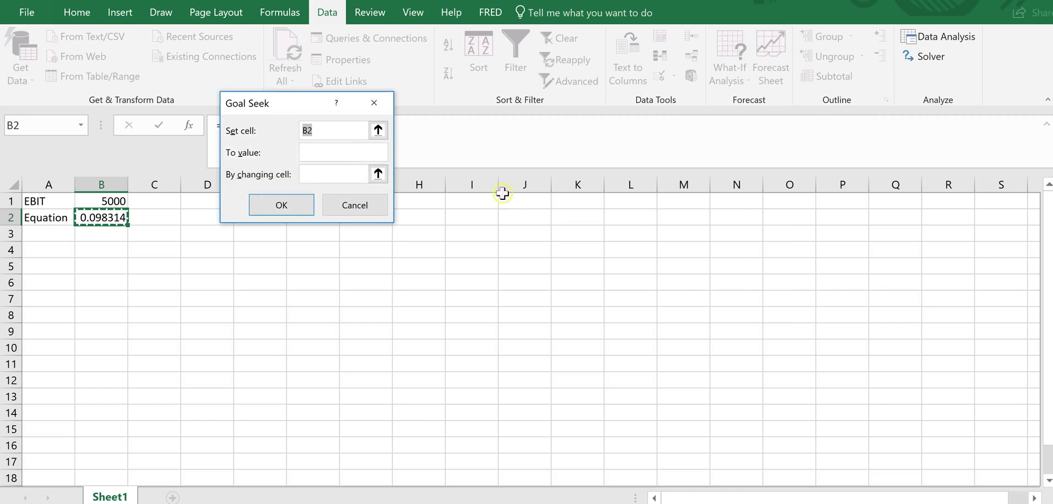
pyautogui.moveTo(287, 106); pyautogui.dragTo(535, 110)
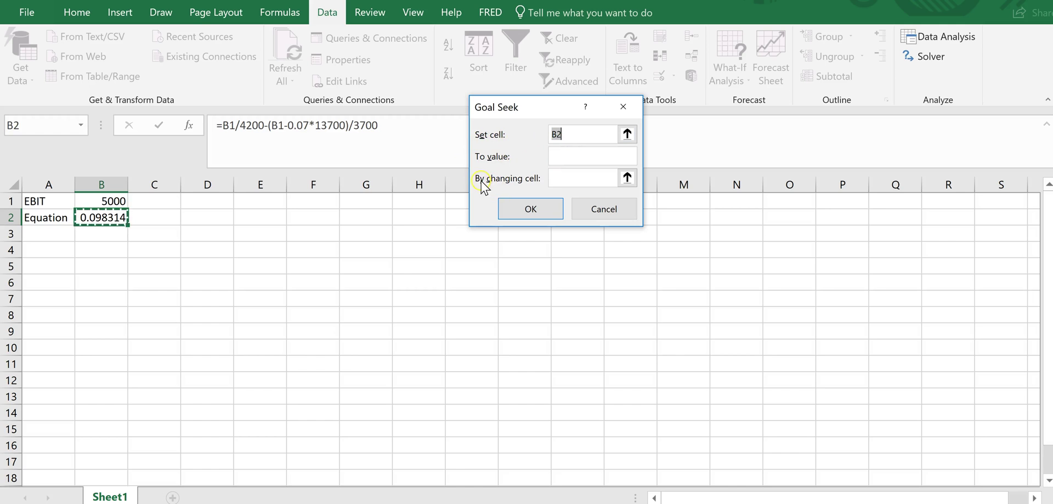
pyautogui.click(103, 219)
pyautogui.click(575, 137)
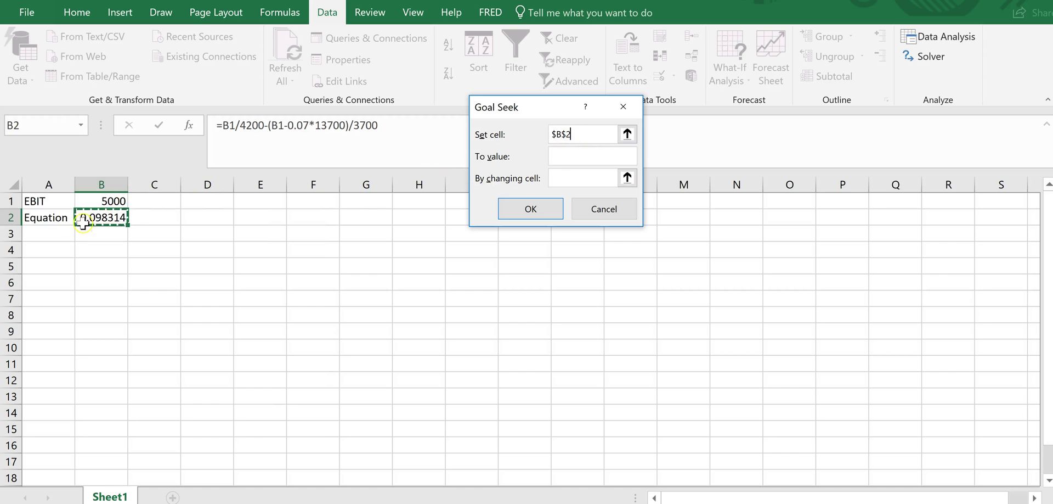
# Step: Run Goal Seek with a target value of 0 by changing EBIT cell B1, and accept the solution
pyautogui.click(571, 158)
pyautogui.click(574, 178)
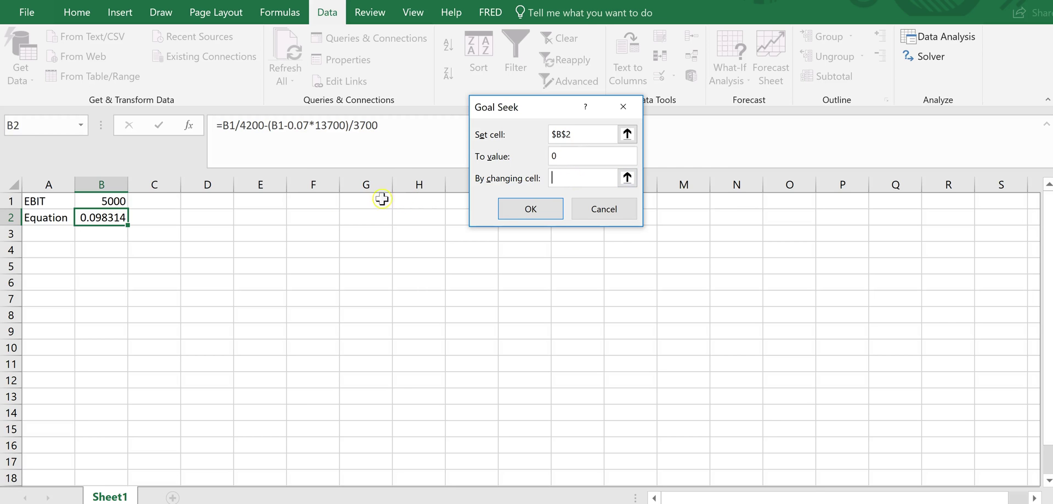
pyautogui.click(111, 203)
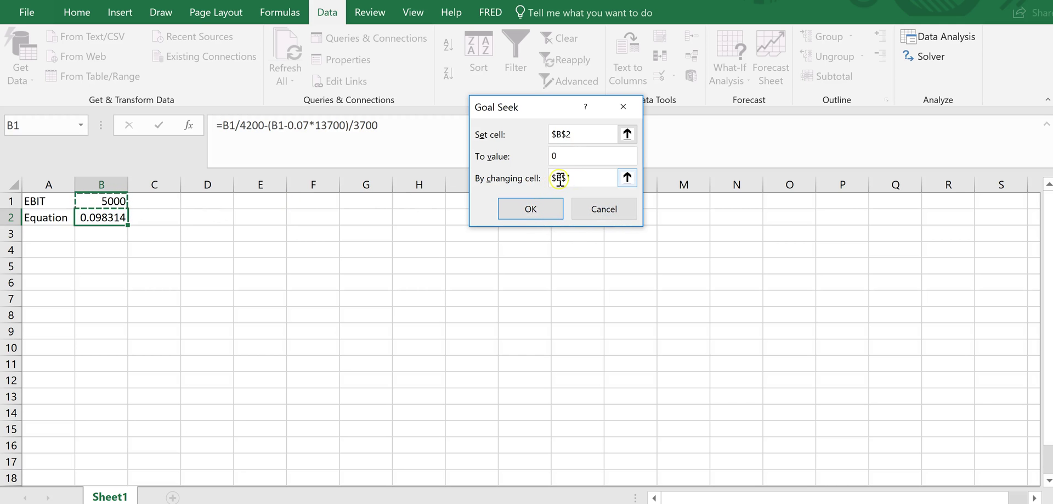
pyautogui.click(524, 215)
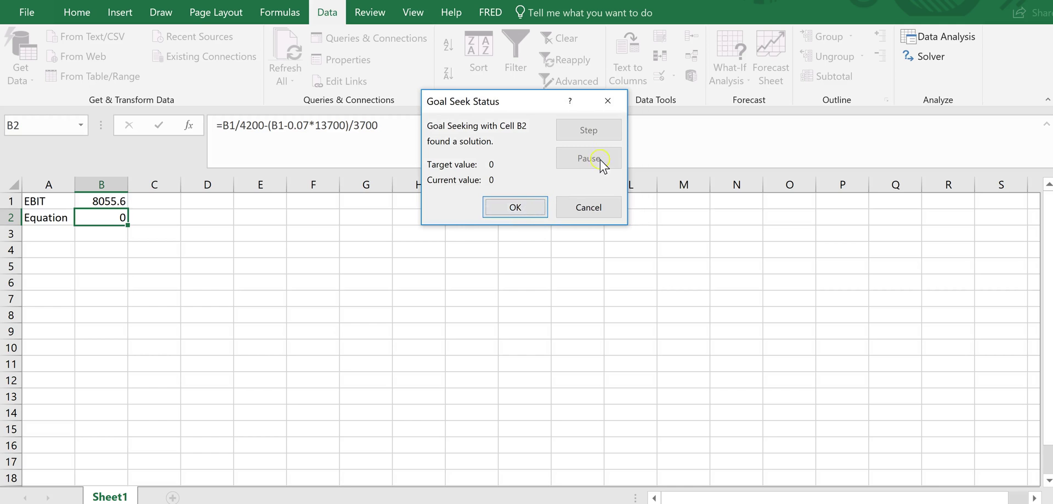
pyautogui.click(516, 209)
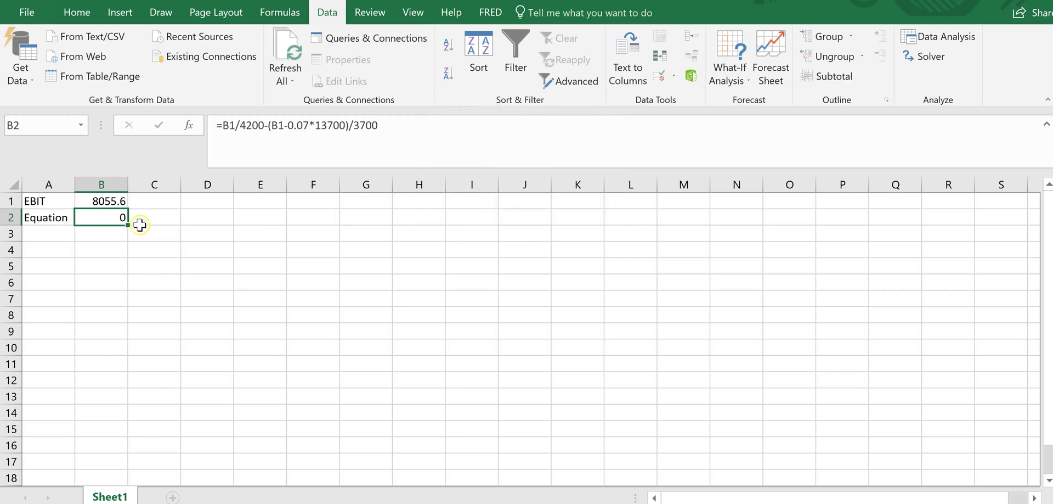
# Step: Check the solved EBIT value in B1 against the equation result and formula in B2
pyautogui.click(117, 199)
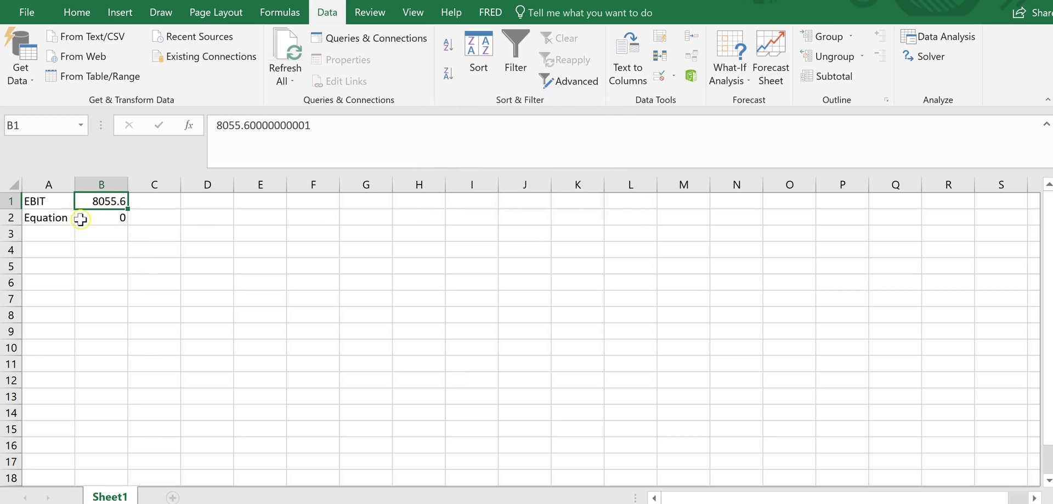
pyautogui.click(120, 219)
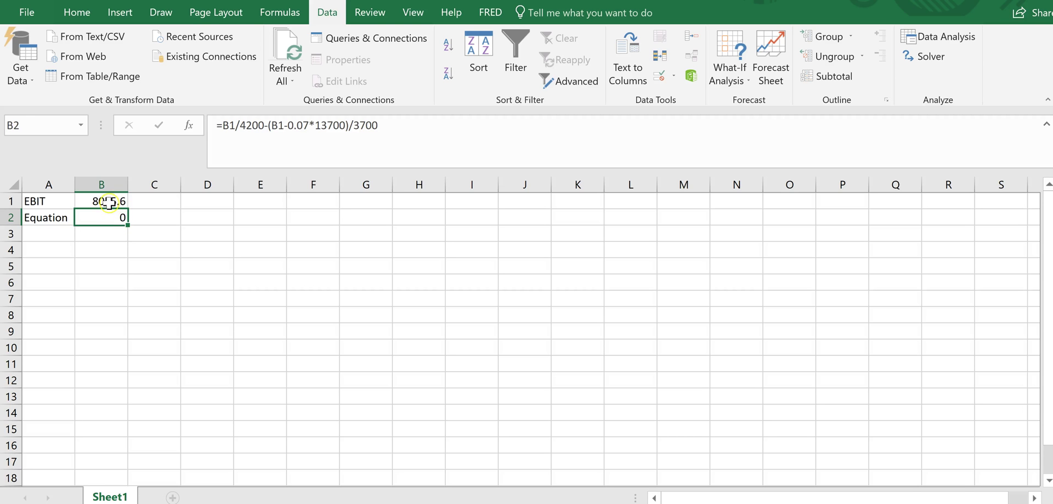
pyautogui.click(109, 203)
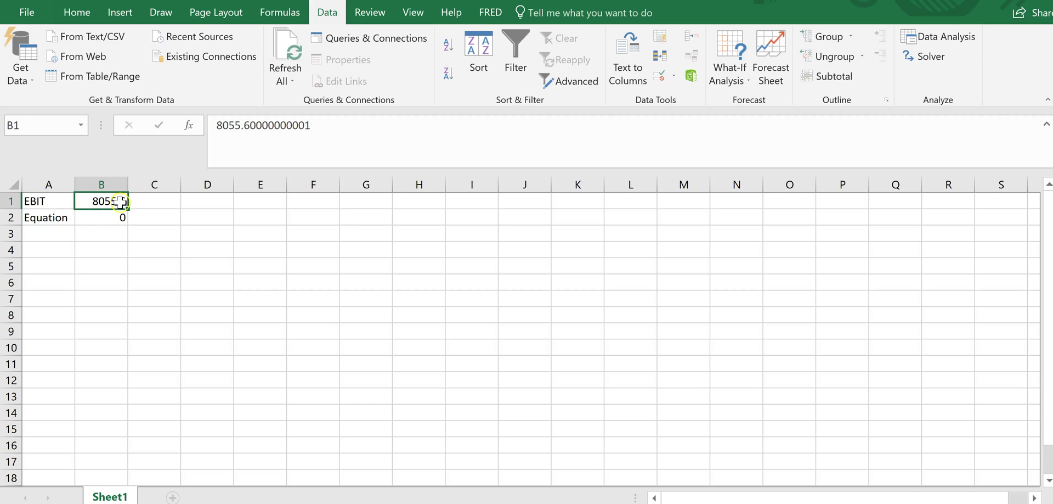
pyautogui.click(125, 218)
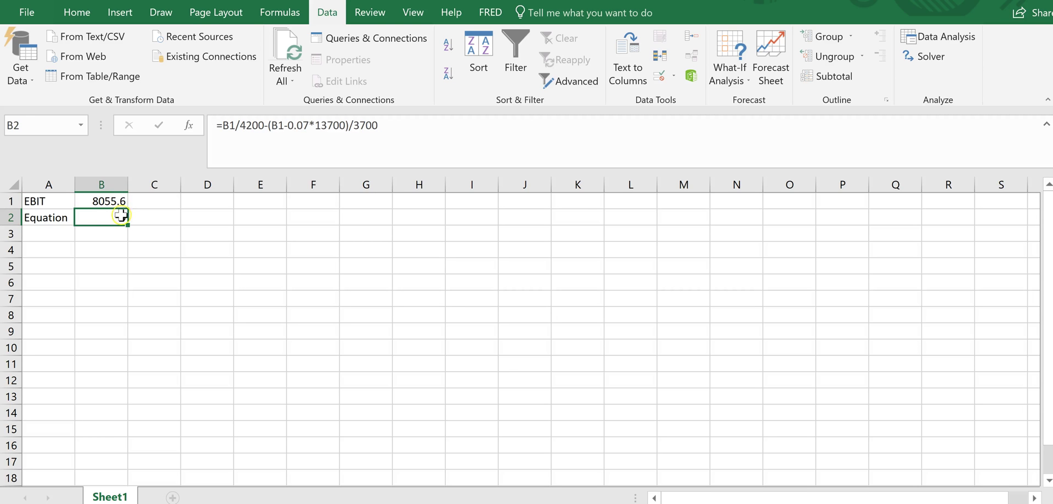
# Step: Format the EBIT value in B1 as a Number with zero decimal places
pyautogui.click(99, 195)
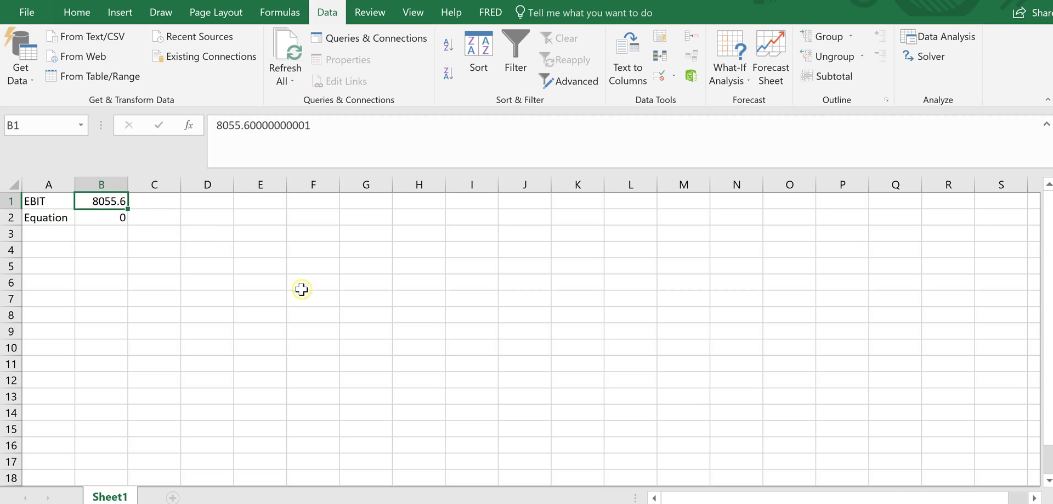
pyautogui.rightClick(110, 201)
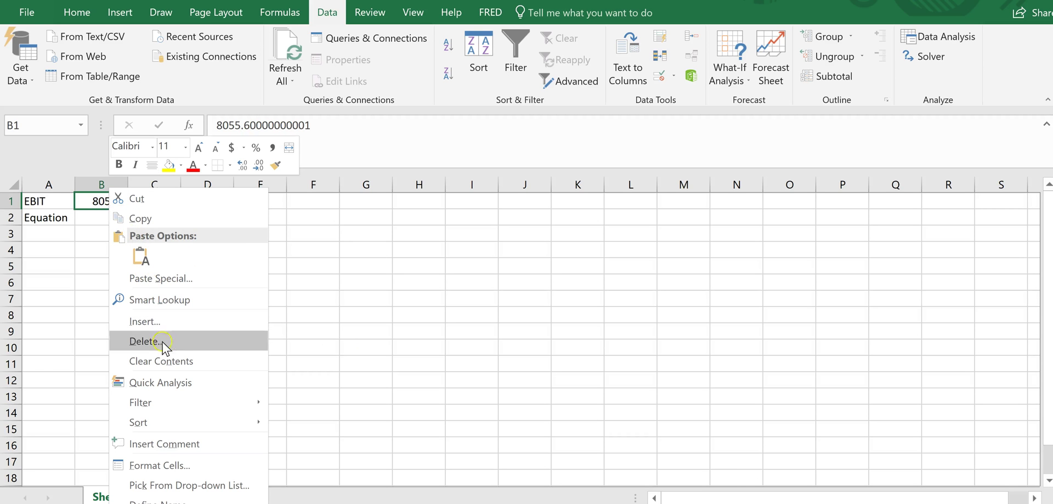
pyautogui.click(186, 464)
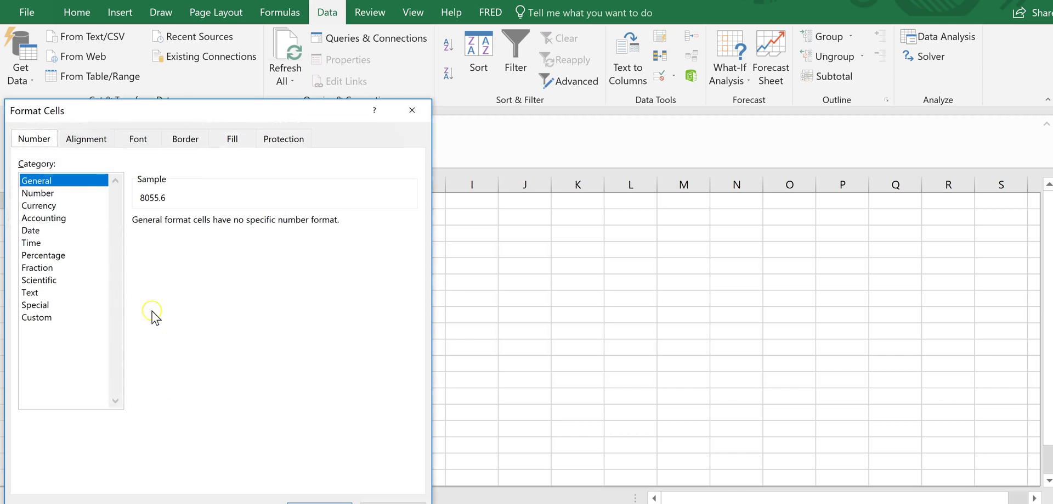
pyautogui.click(50, 195)
pyautogui.click(243, 226)
pyautogui.click(243, 226)
pyautogui.click(320, 503)
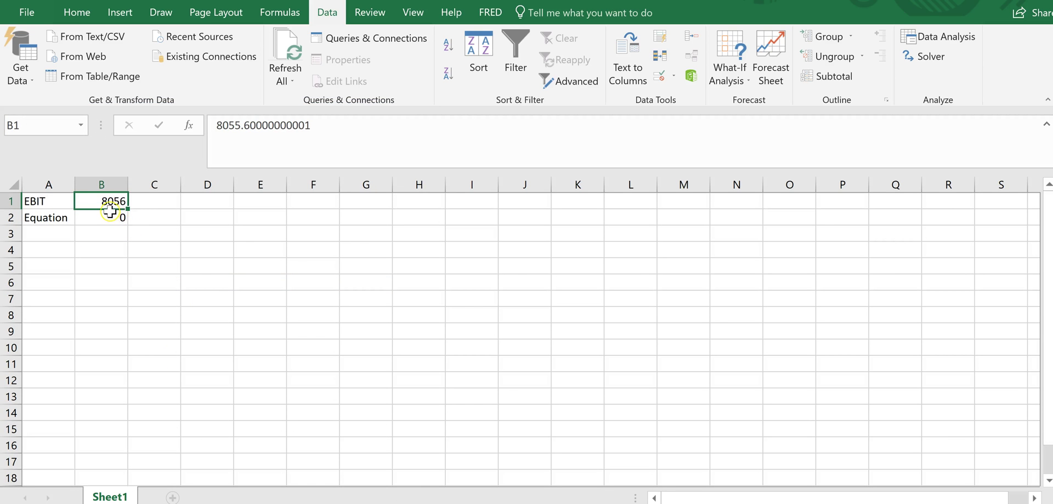
# Step: Switch to the browser reply to compare its final EBIT answer with the Goal Seek result, and return to Excel
pyautogui.hotkey('alt', 'Tab')
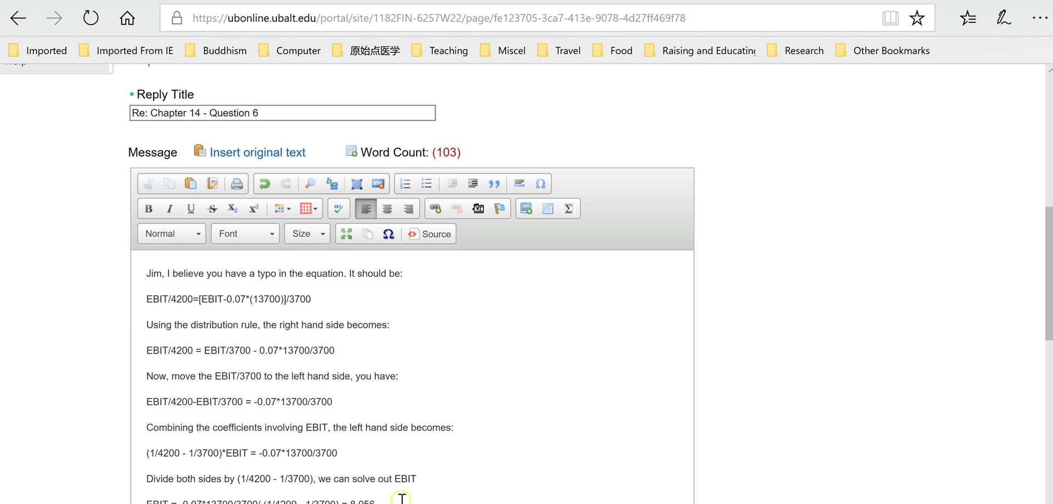
pyautogui.scroll(-3, 433, 426)
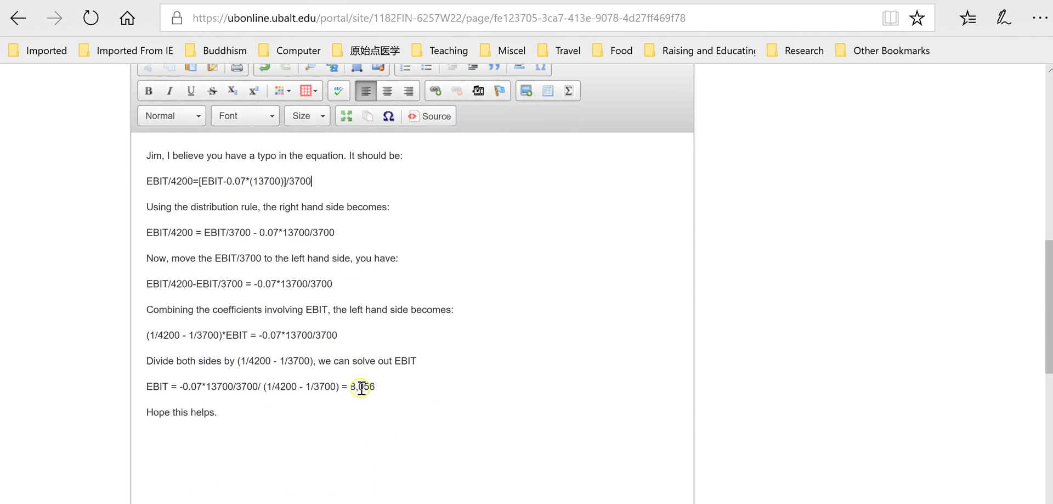
pyautogui.hotkey('alt', 'Tab')
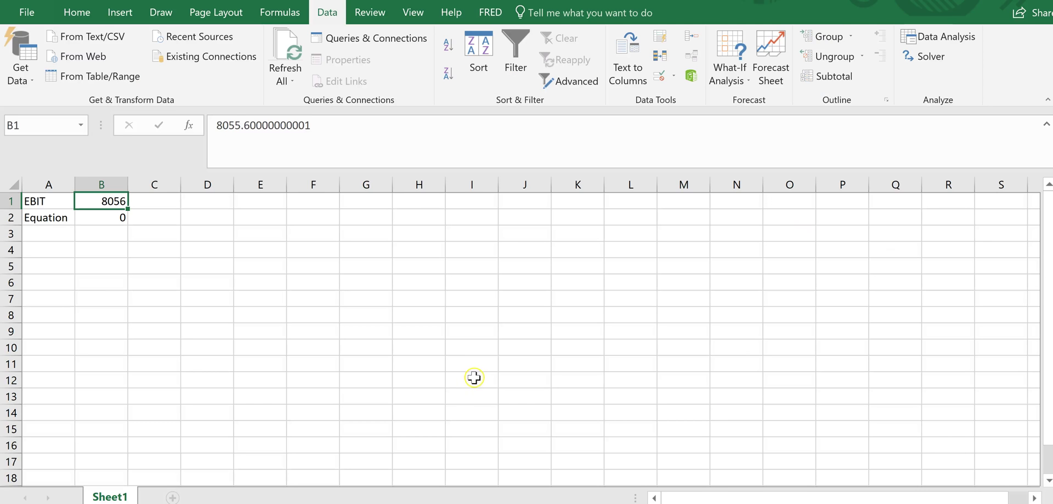